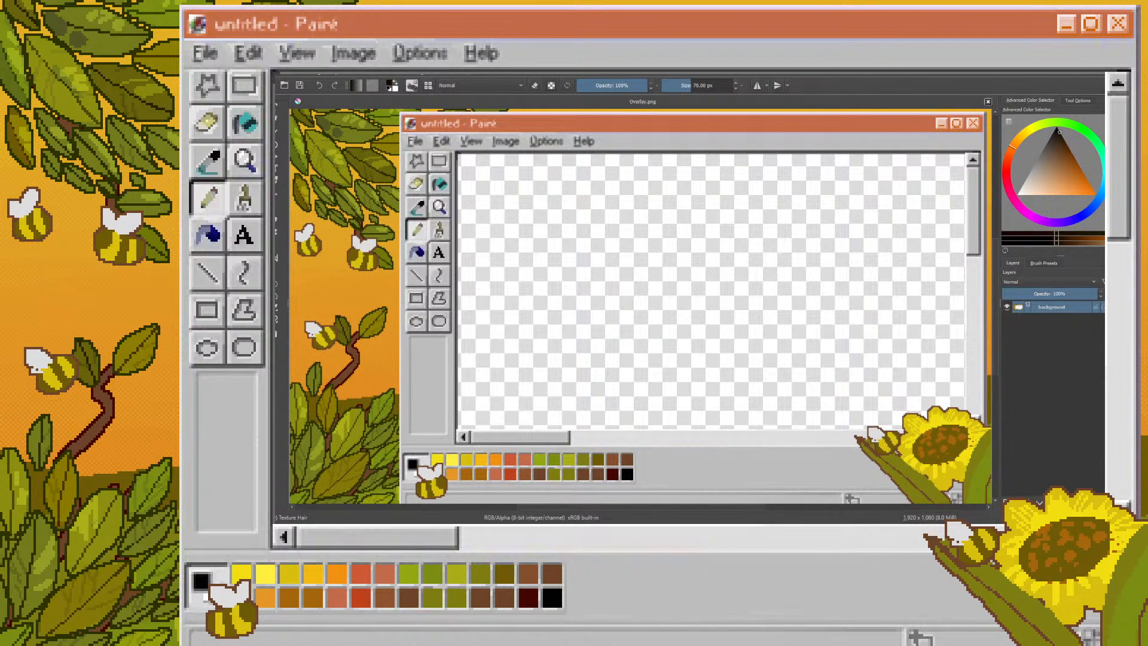
# - Add a new paint layer beneath the background layer and fill it with black
pyautogui.press('Insert')
pyautogui.moveTo(1068, 308); pyautogui.dragTo(1071, 328)
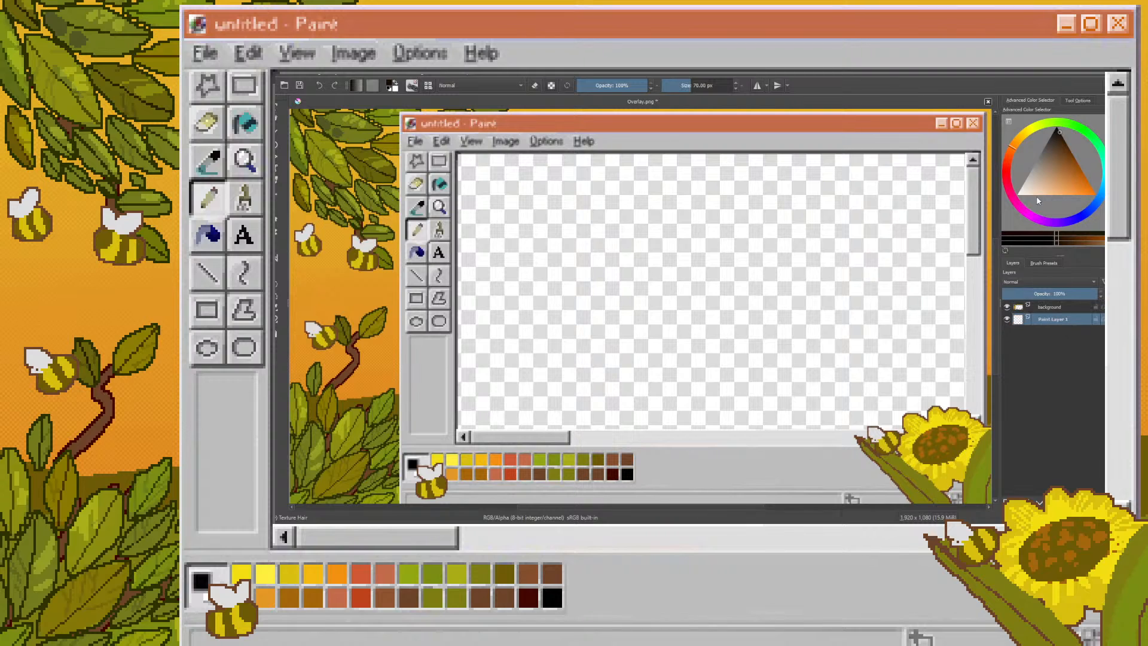
pyautogui.moveTo(1037, 190); pyautogui.dragTo(1057, 127)
pyautogui.press('f')
pyautogui.click(600, 348)
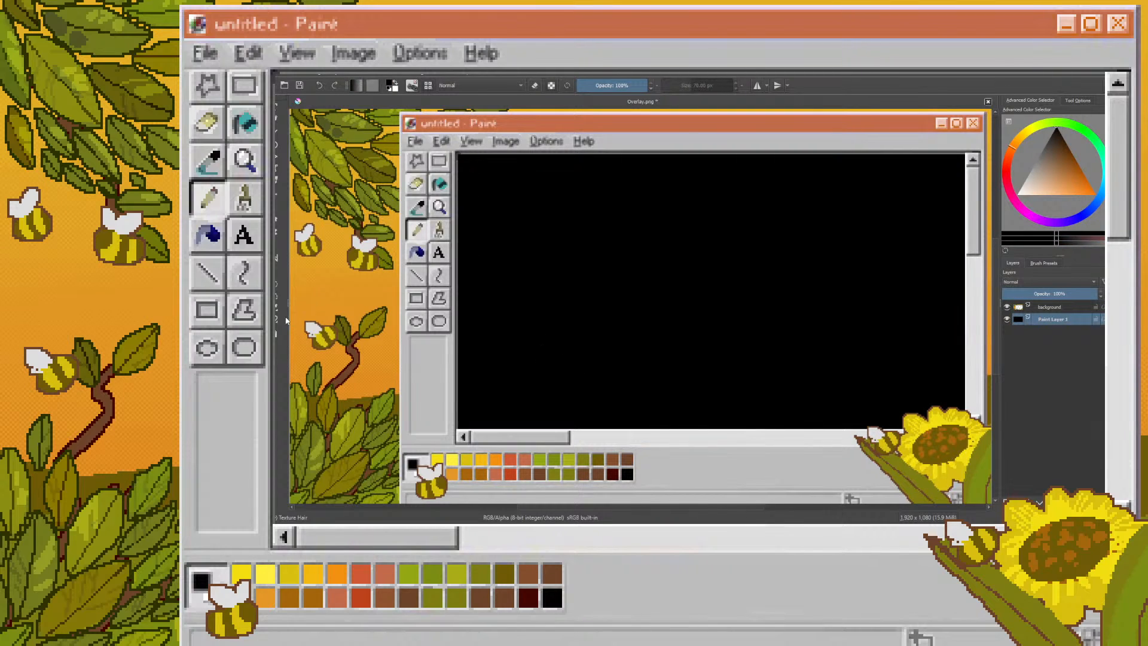
# - Add the yellow two-line text "One Hour Painting" and center it in the overlay's black window area
pyautogui.click(276, 111)
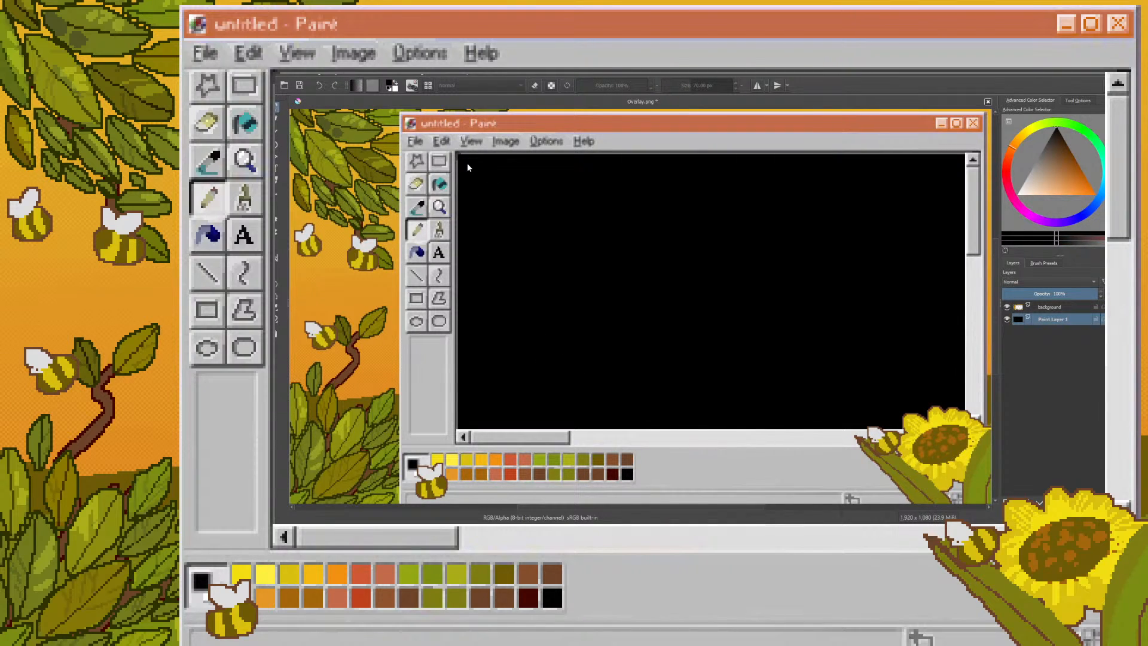
pyautogui.moveTo(468, 162); pyautogui.dragTo(929, 422)
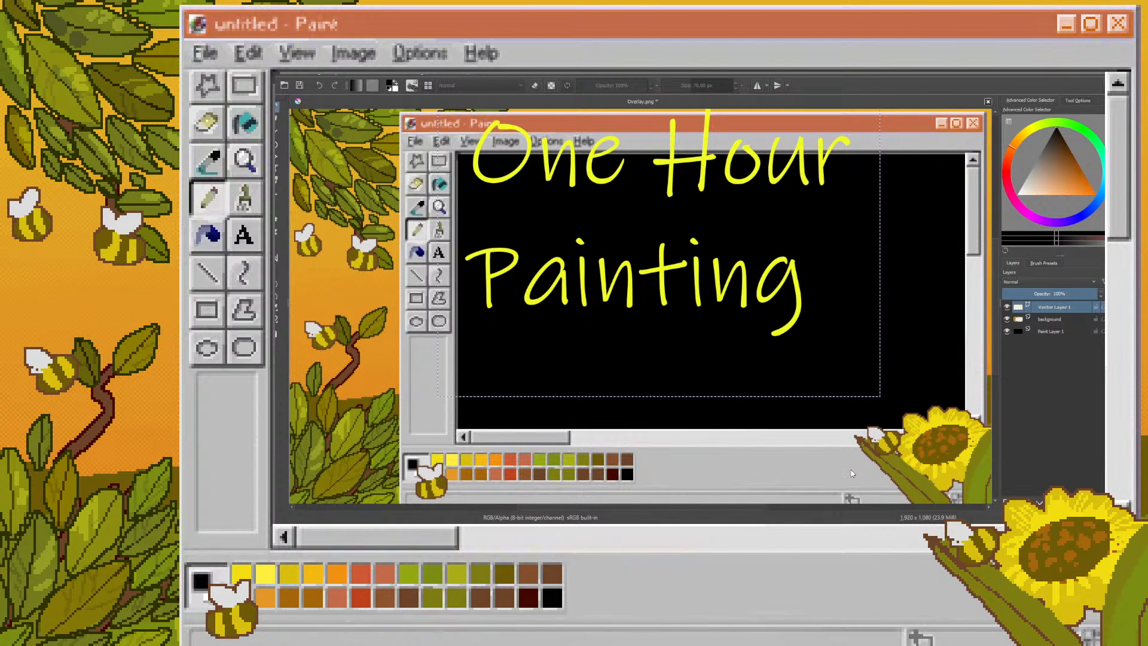
pyautogui.click(710, 264)
pyautogui.moveTo(676, 226)
pyautogui.mouseDown()
pyautogui.moveTo(716, 271)
pyautogui.moveTo(692, 283)
pyautogui.moveTo(710, 303)
pyautogui.moveTo(726, 300)
pyautogui.mouseUp()
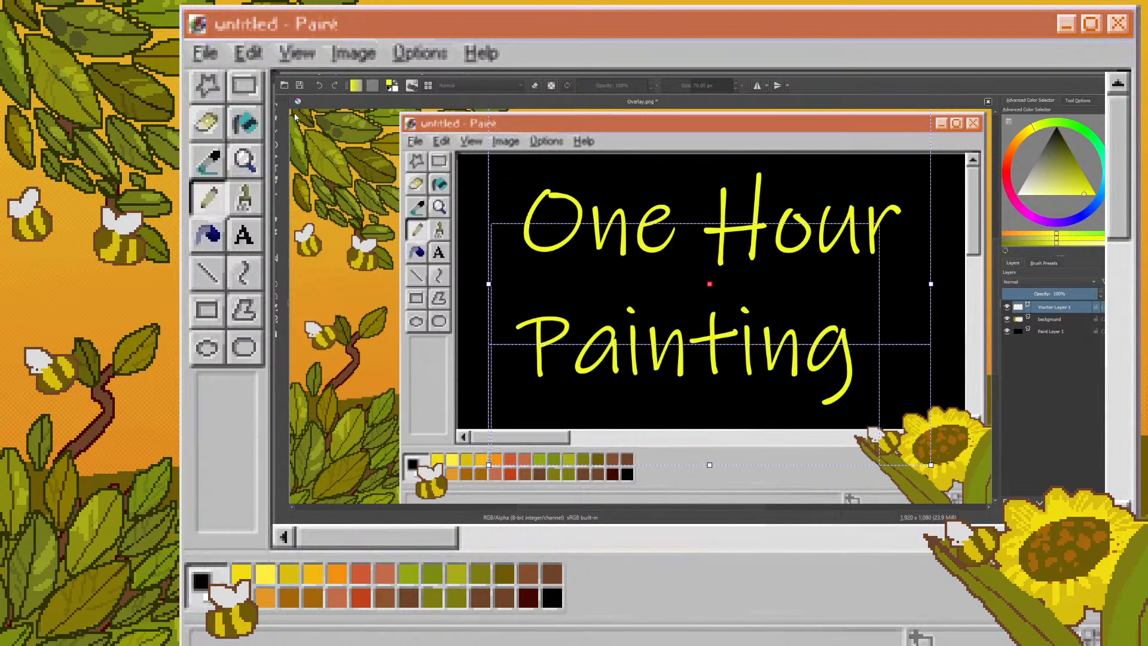
# - Save the Overlay.png image and close its document
pyautogui.hotkey('ctrl', 's')
pyautogui.hotkey('ctrl', 's')
pyautogui.click(987, 102)
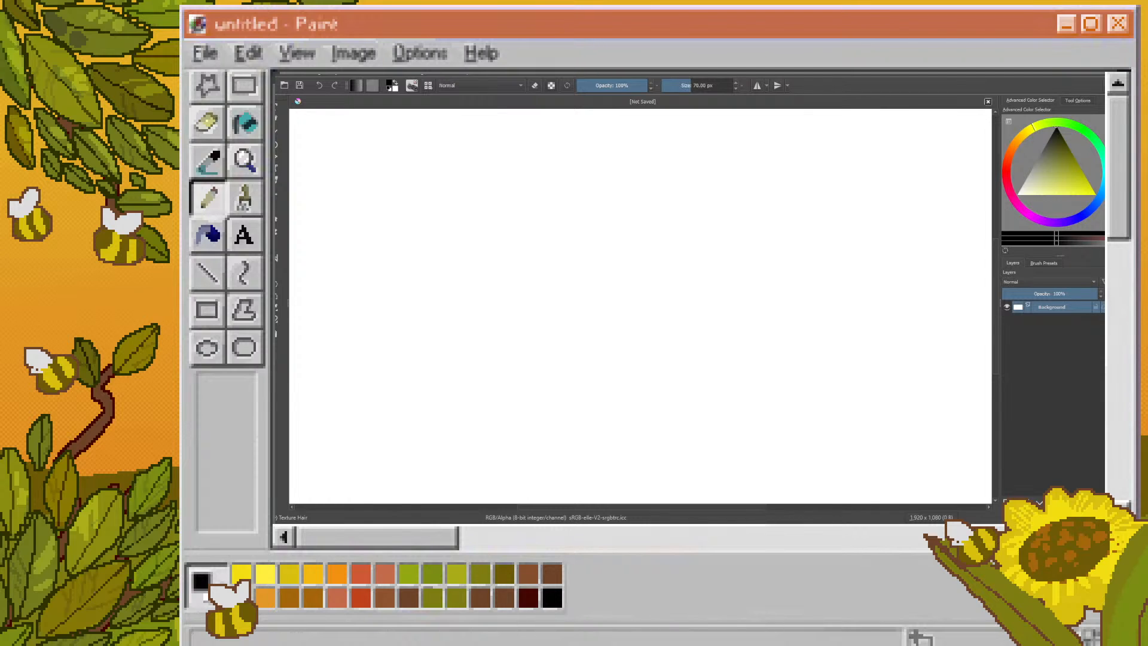
# - Cover the blank canvas with loose overlapping brush strokes in black, yellow and dark blue
pyautogui.moveTo(592, 439); pyautogui.dragTo(864, 228)
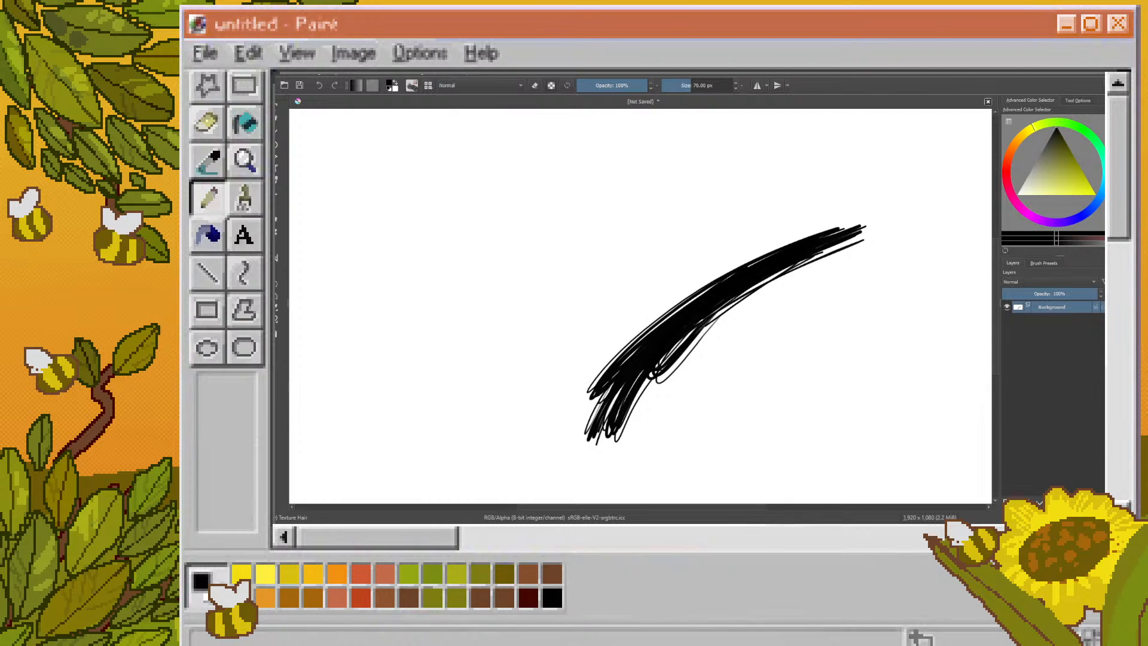
pyautogui.moveTo(802, 184)
pyautogui.mouseDown()
pyautogui.moveTo(728, 317)
pyautogui.moveTo(658, 317)
pyautogui.mouseUp()
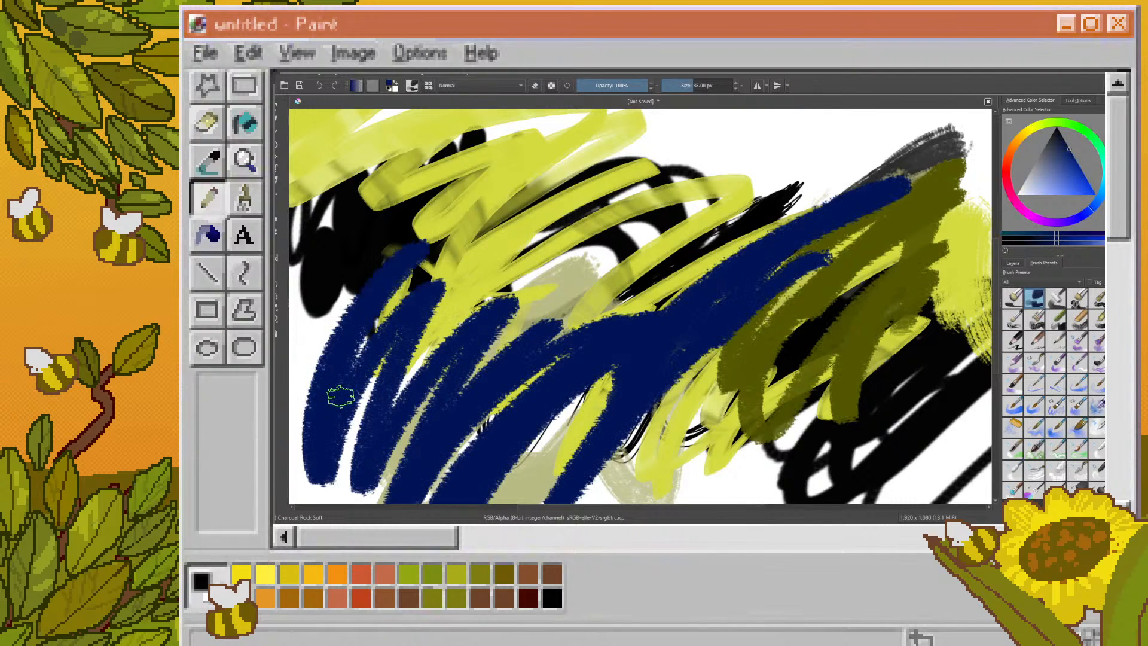
pyautogui.moveTo(341, 396); pyautogui.dragTo(339, 452)
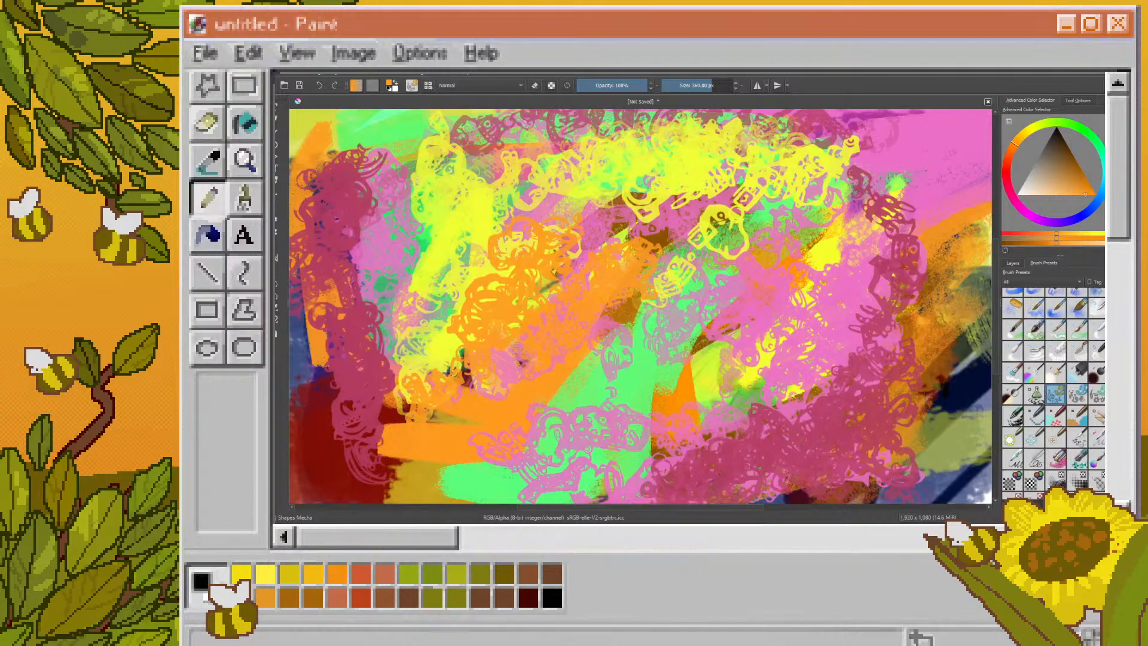
# - Break up the colors across the canvas with the Blender Pixelize brush and add a curved orange Pixel Art Fill stroke on its right side
pyautogui.click(1056, 351)
pyautogui.moveTo(875, 229); pyautogui.dragTo(768, 270)
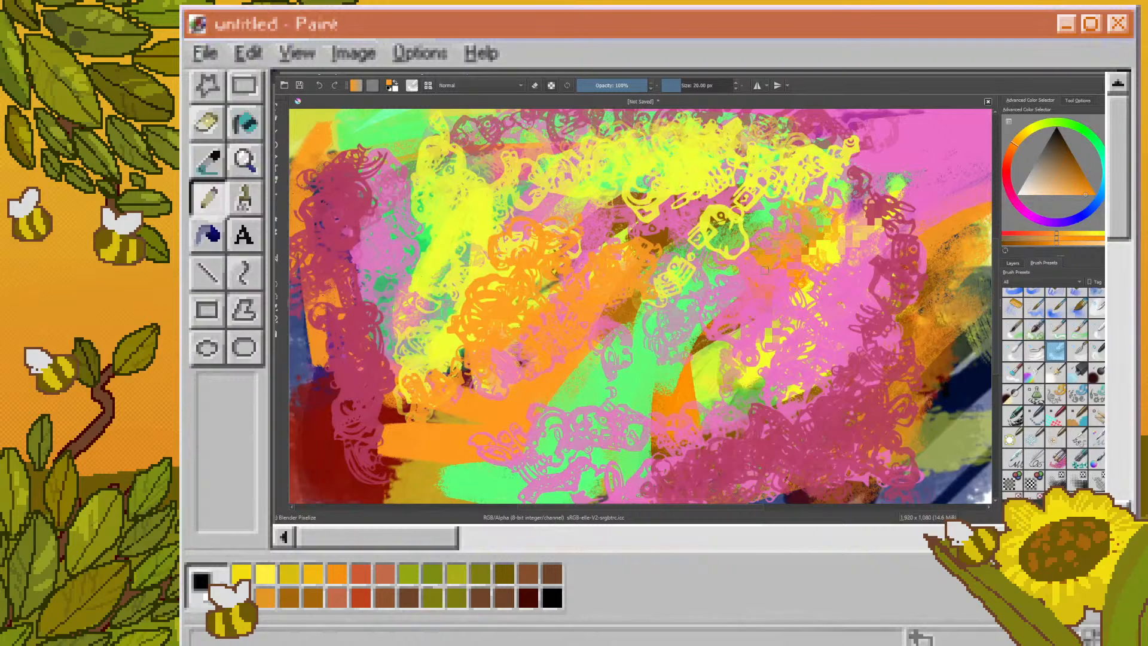
pyautogui.moveTo(764, 270); pyautogui.dragTo(581, 358)
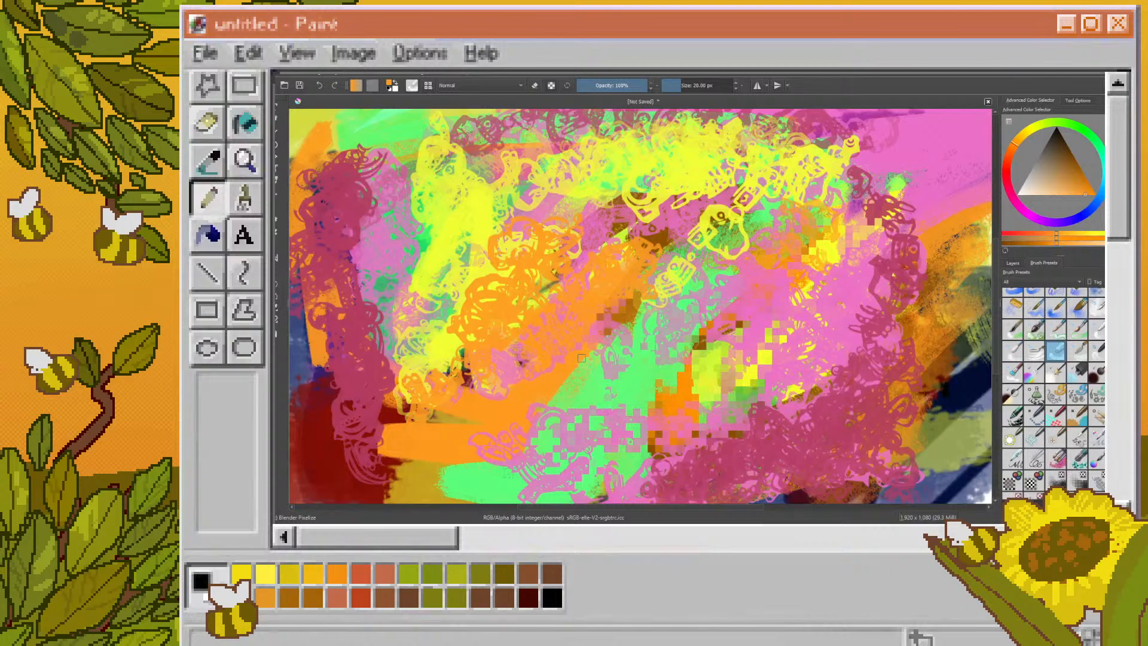
pyautogui.moveTo(582, 358); pyautogui.dragTo(898, 185)
pyautogui.click(1078, 415)
pyautogui.moveTo(846, 311); pyautogui.dragTo(914, 200)
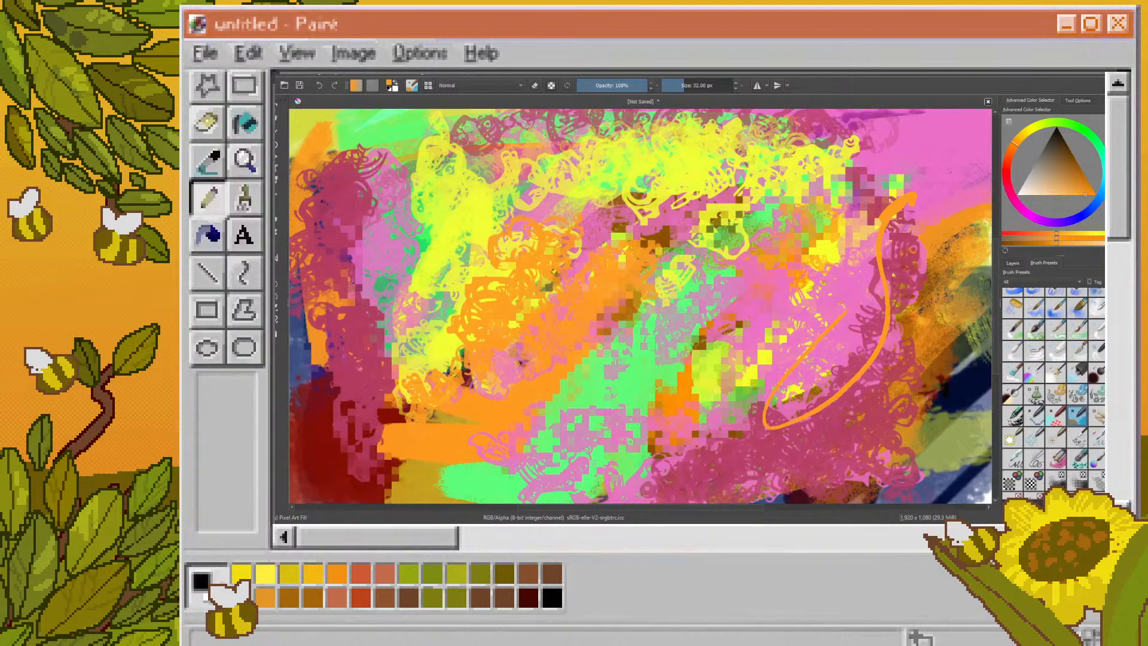
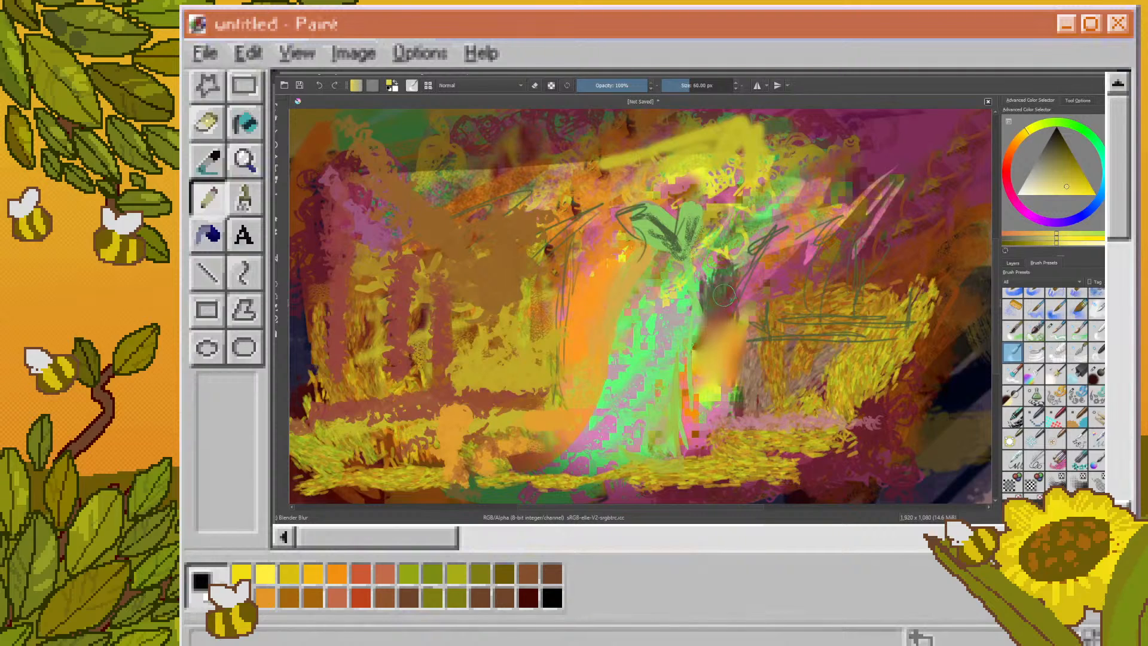
# - Undo the last blur stroke and paint with another brush across the area right of the green figure
pyautogui.hotkey('ctrl', 'z')
pyautogui.click(1056, 331)
pyautogui.moveTo(748, 276); pyautogui.dragTo(951, 264)
# - Glaze the floor left of the figure with a sampled tan color and stamp dark green foliage texture on the upper-left wall
pyautogui.keyDown('ctrl'); pyautogui.click(595, 285); pyautogui.keyUp('ctrl')
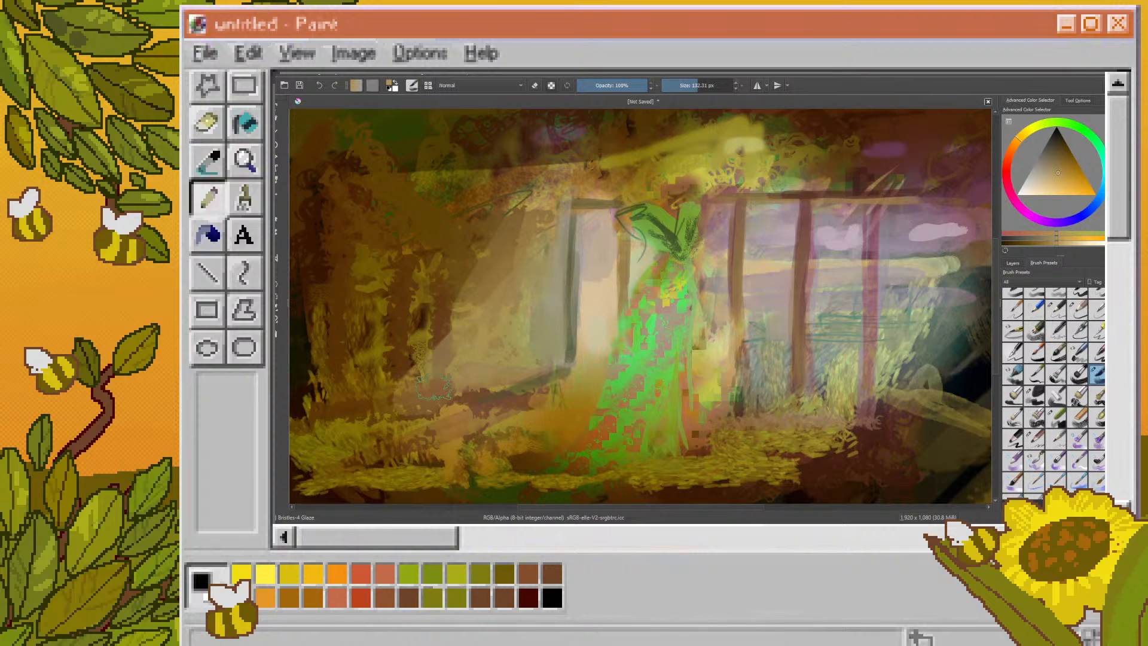
pyautogui.moveTo(434, 387); pyautogui.dragTo(387, 460)
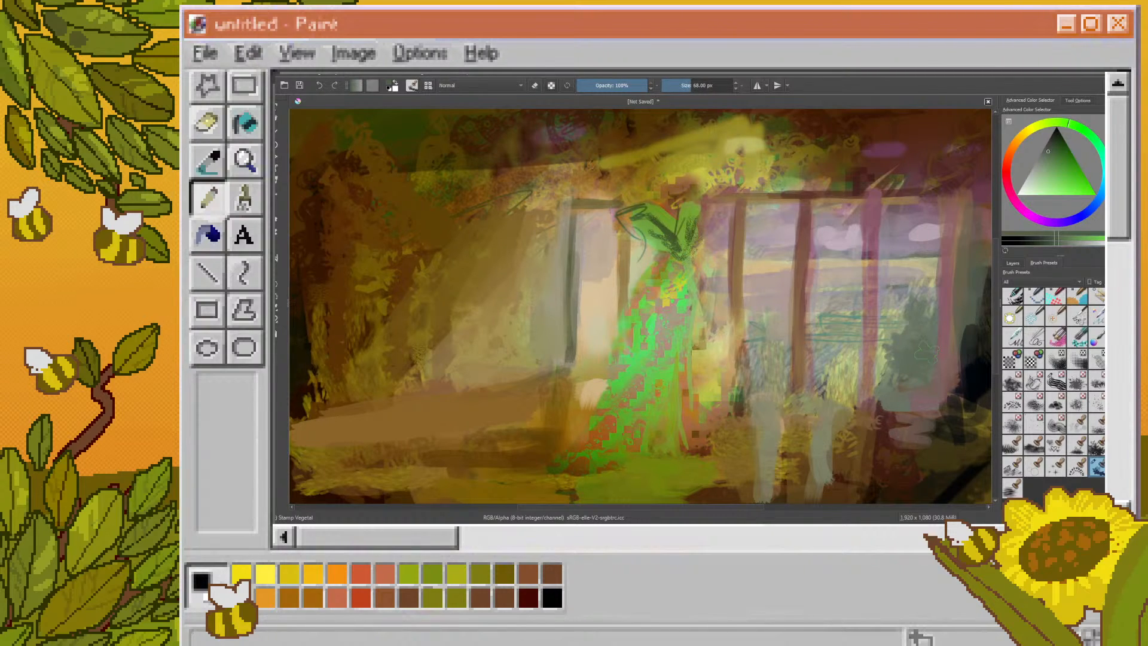
pyautogui.moveTo(550, 182); pyautogui.dragTo(449, 221)
pyautogui.click(1098, 425)
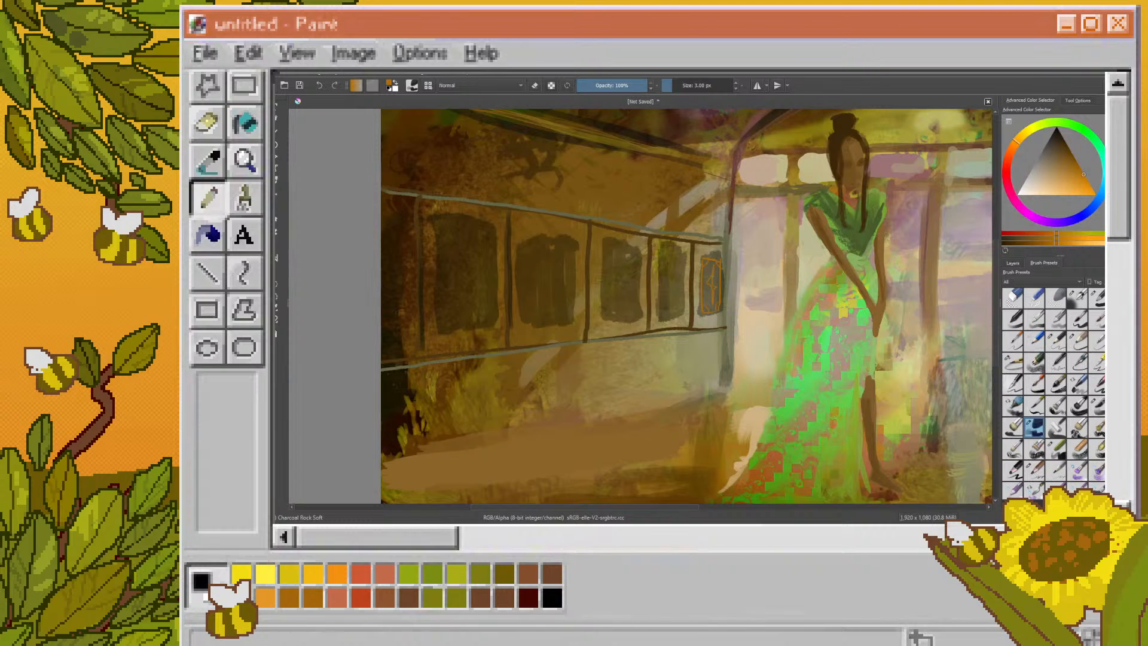
# - Draw thin orange pane lines and frames inside the dark windows of the left wall with the 3 px Charcoal Rock Soft brush
pyautogui.moveTo(604, 241); pyautogui.dragTo(604, 320)
pyautogui.moveTo(522, 227); pyautogui.dragTo(525, 321)
pyautogui.moveTo(442, 219); pyautogui.dragTo(440, 327)
pyautogui.moveTo(442, 219); pyautogui.dragTo(496, 232)
pyautogui.moveTo(490, 223); pyautogui.dragTo(499, 323)
pyautogui.moveTo(440, 327); pyautogui.dragTo(506, 324)
pyautogui.moveTo(460, 223); pyautogui.dragTo(464, 315)
pyautogui.moveTo(484, 222); pyautogui.dragTo(485, 318)
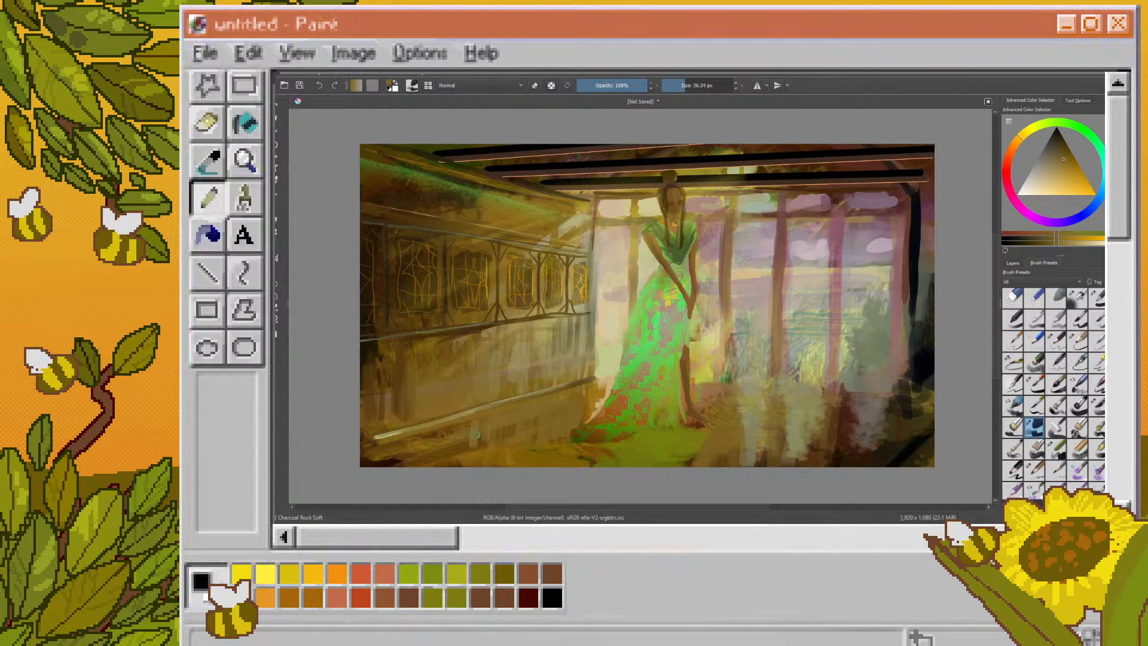
# - Show the layers list and draw thin brown circle outlines in the upper window panes on both sides of the woman's head
pyautogui.click(1013, 263)
pyautogui.press('e')
pyautogui.click(1015, 294)
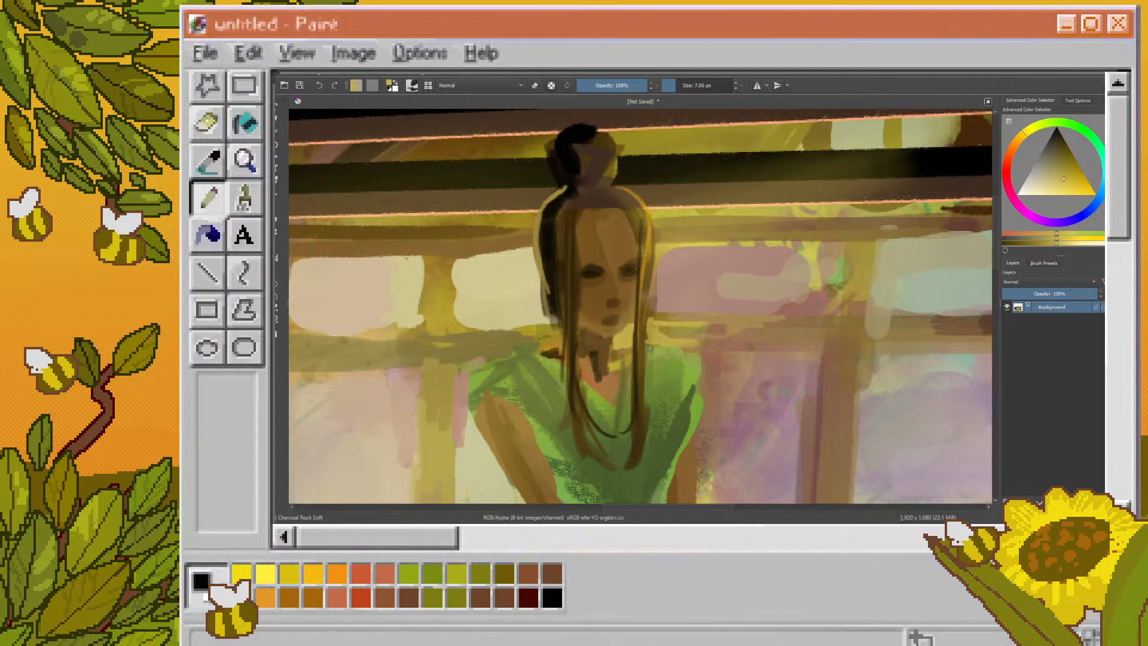
pyautogui.moveTo(638, 250); pyautogui.dragTo(639, 250)
pyautogui.moveTo(699, 251); pyautogui.dragTo(675, 294)
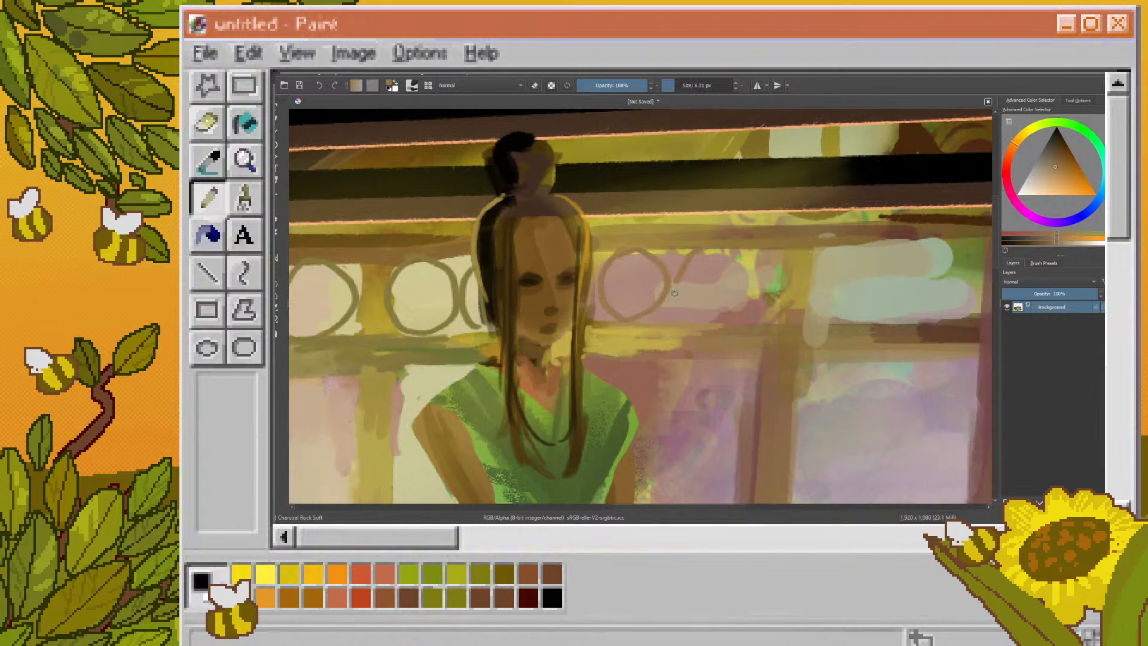